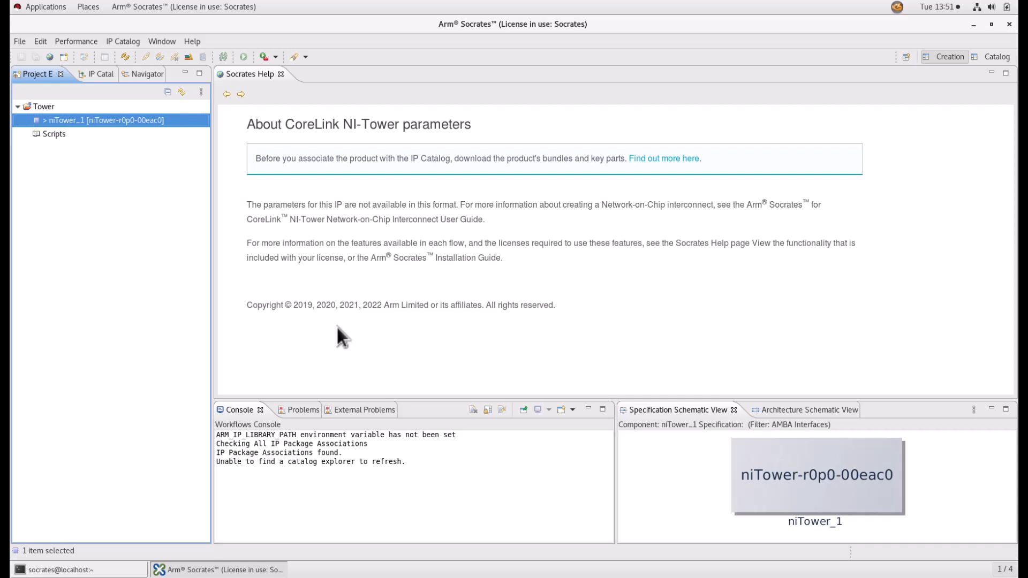
- Associate the model library, and add performance data for the NI-Tower r0p0 configuration niTower_1 in the Tower project
click(76, 41)
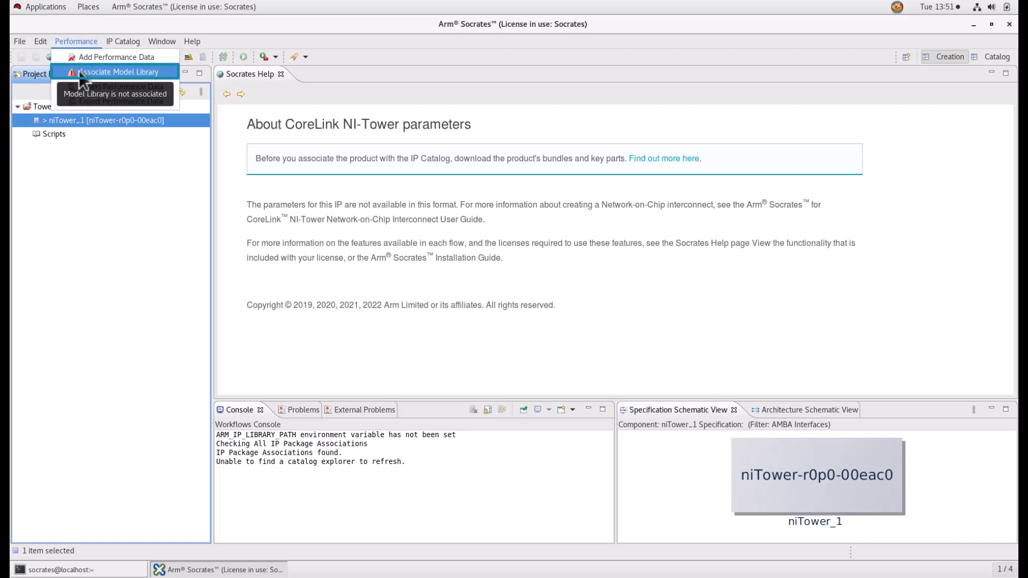
click(80, 72)
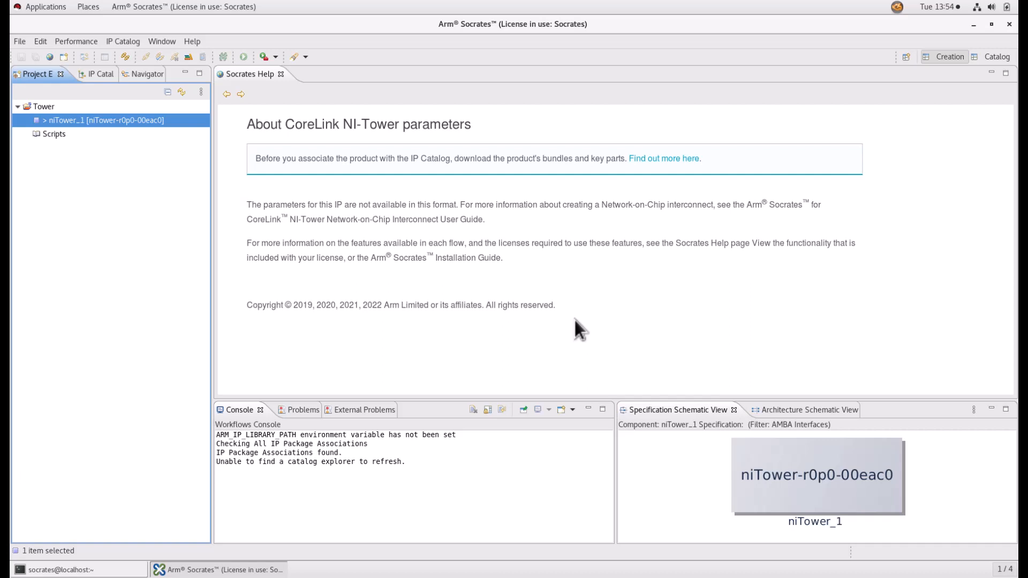
click(76, 41)
click(82, 56)
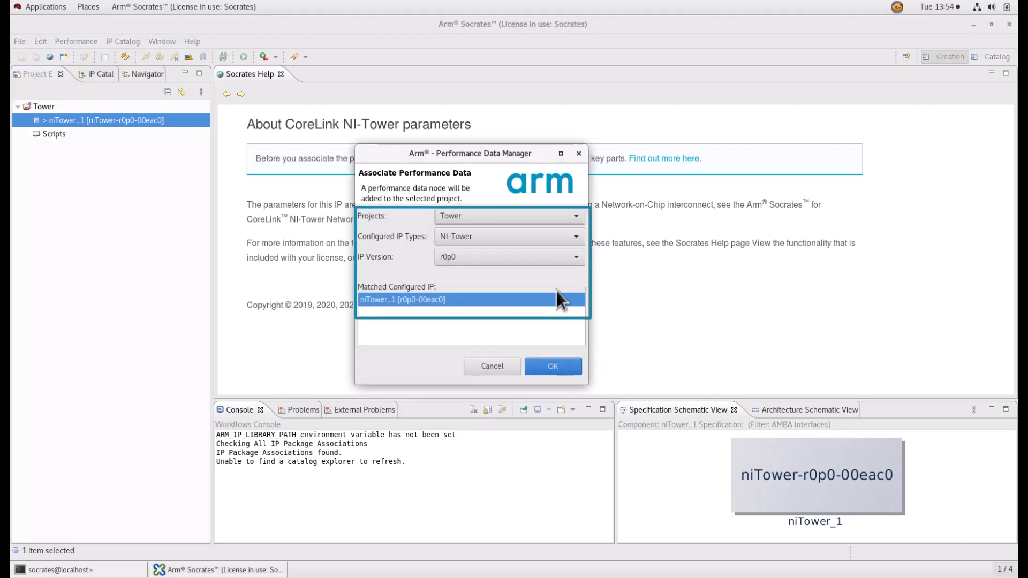
click(557, 366)
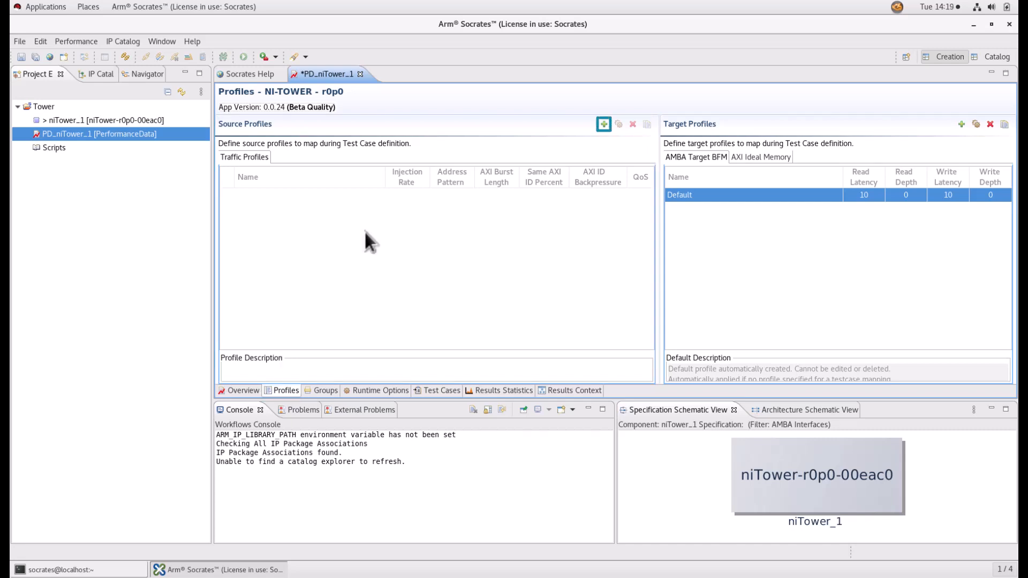
- Start a source traffic profile with default properties, and add ReadNoSnp and WriteNoSnp transaction types at 50% each
click(604, 123)
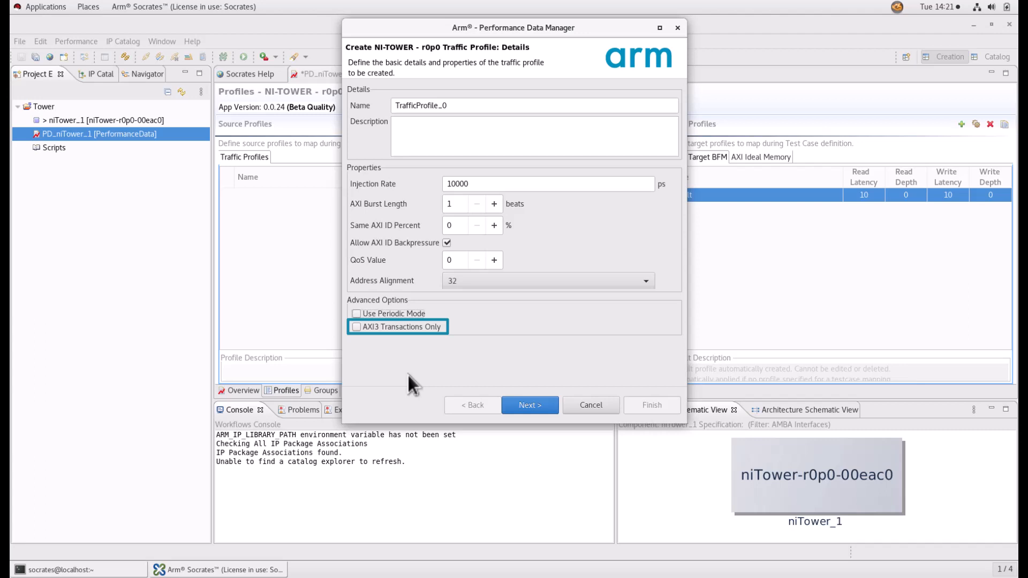
click(522, 403)
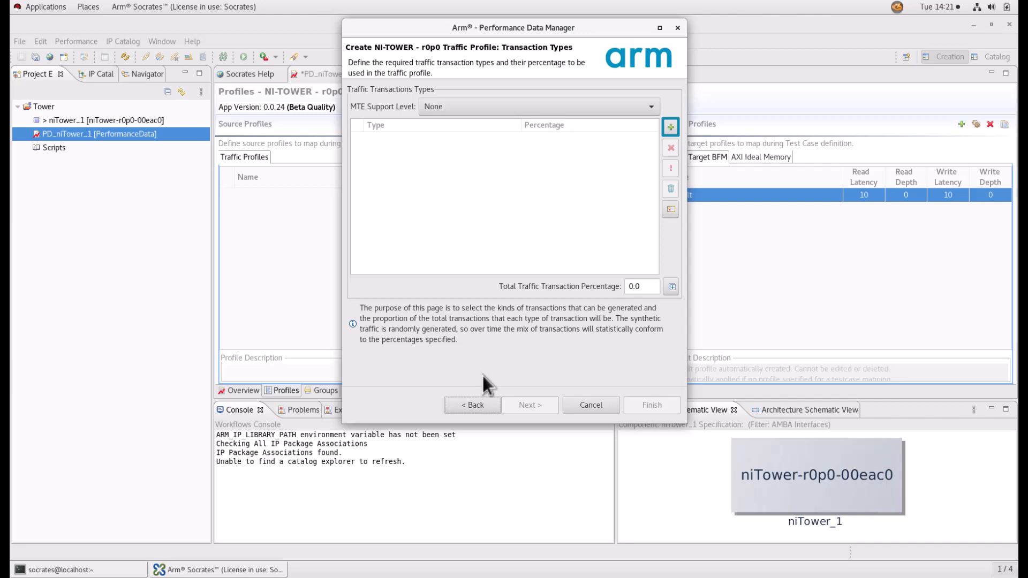
click(671, 127)
click(670, 127)
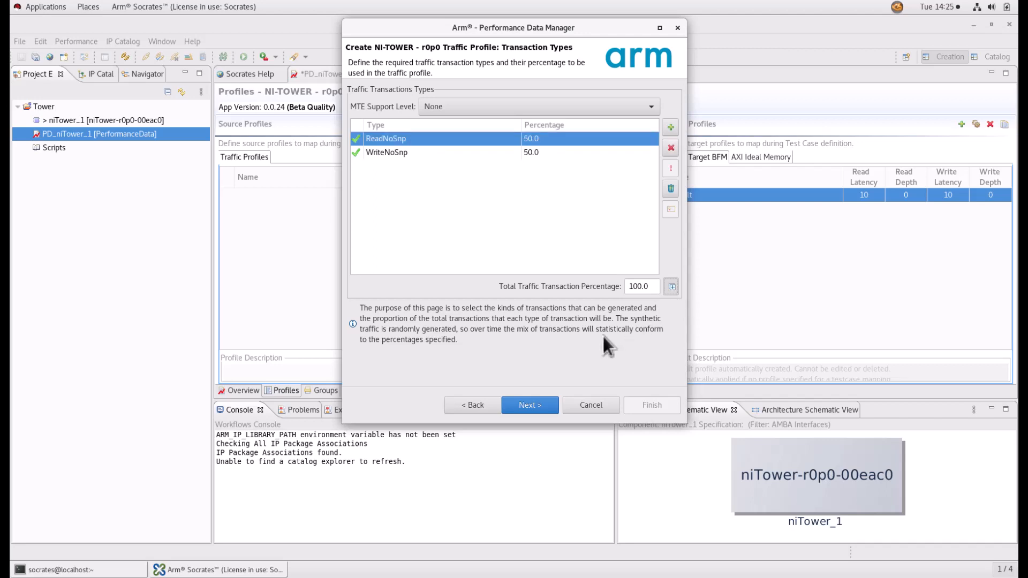
click(525, 404)
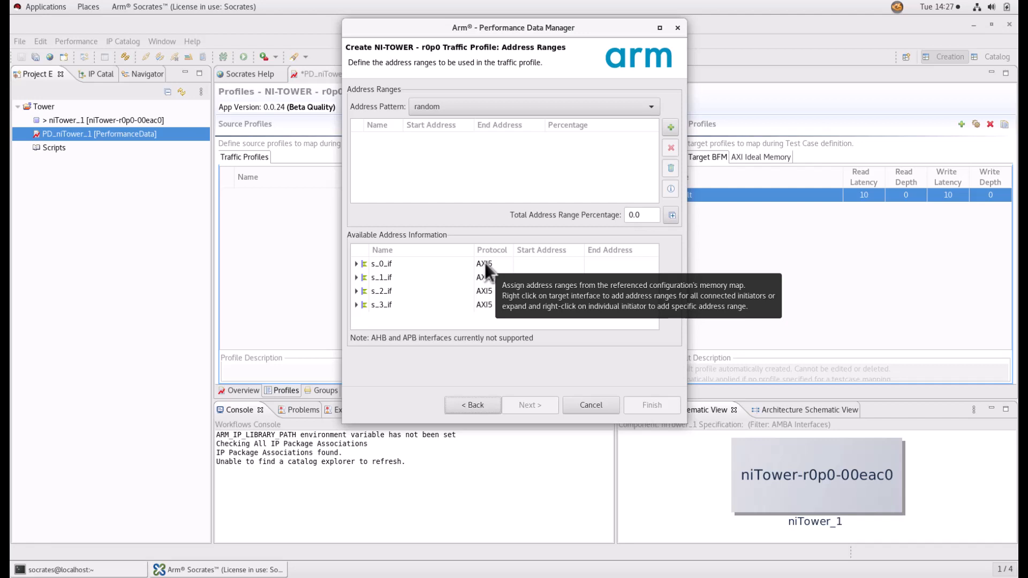
- Add all address ranges of s_0_if to the traffic profile, plus the m_0_if range 0x29000 to 0x29FFF from s_1_if
right_click(484, 262)
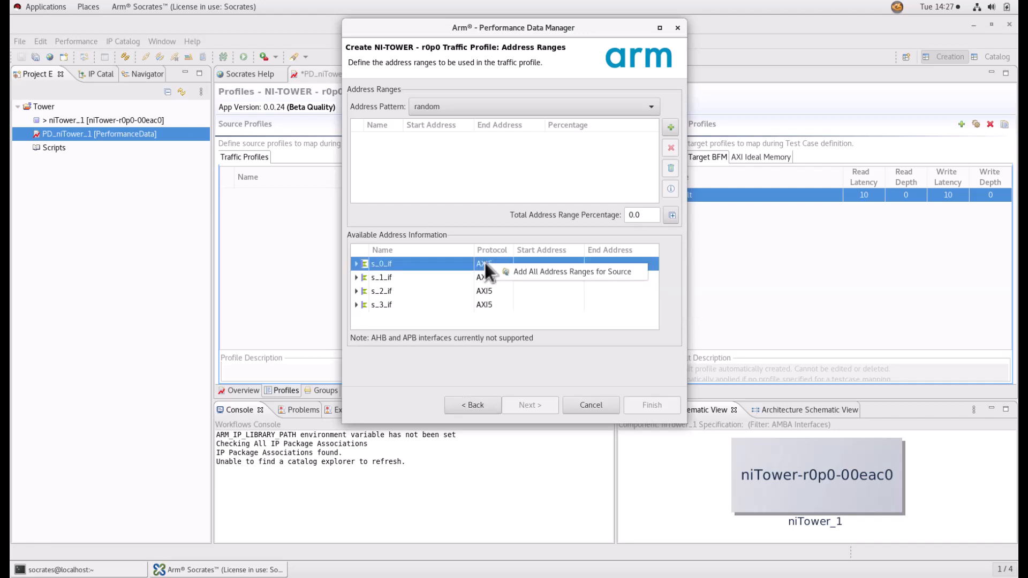
click(490, 269)
right_click(484, 281)
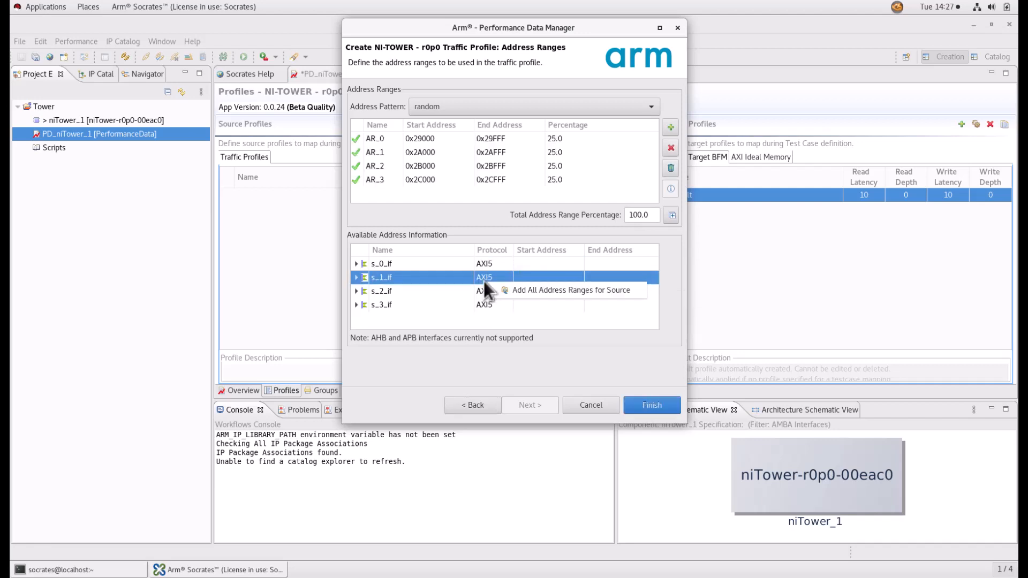
click(356, 277)
click(355, 277)
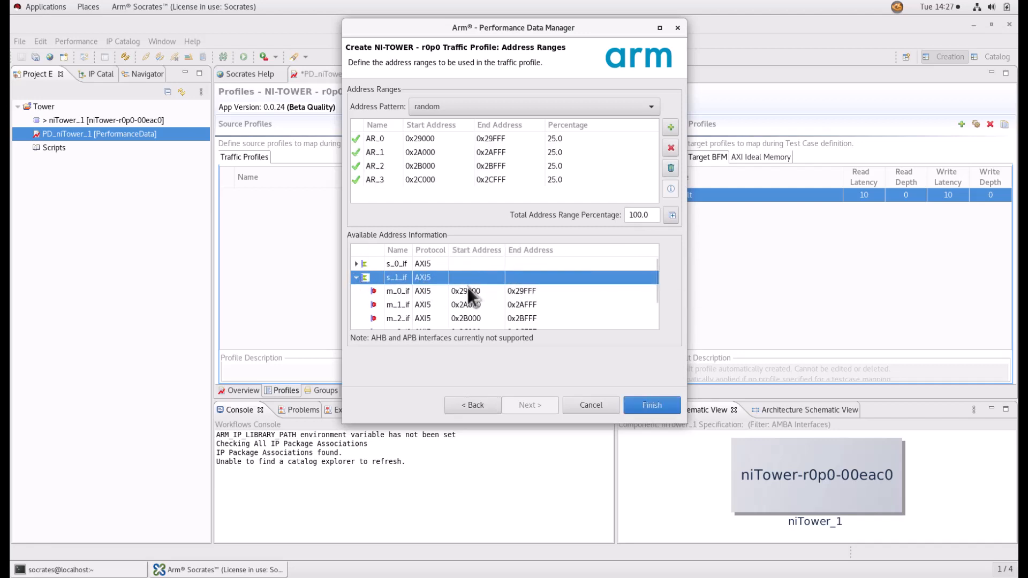
drag(461, 290, 481, 179)
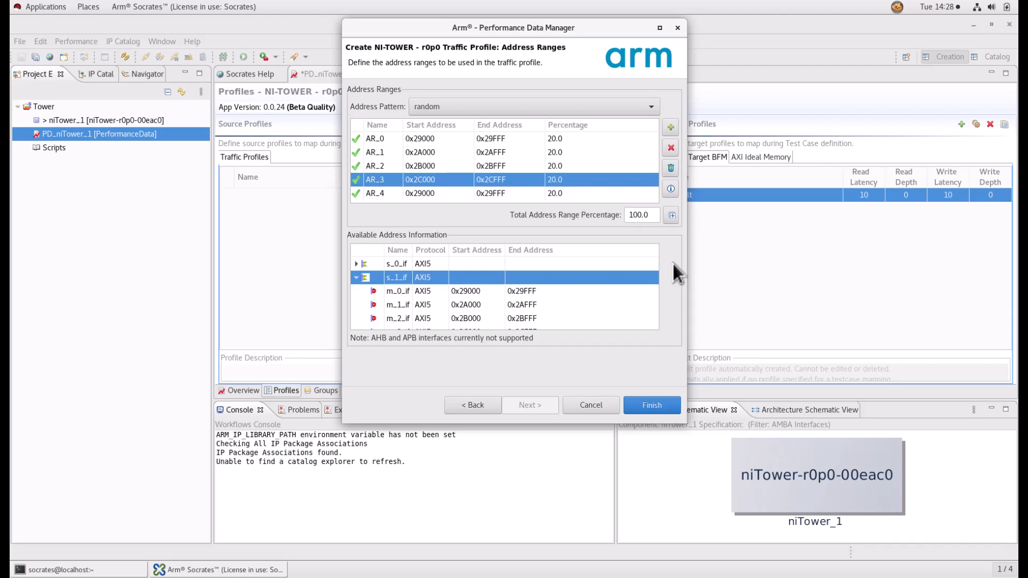
- Check how the address range starting at 0x2C000 fits the known address ranges, and finish creating the traffic profile
click(670, 189)
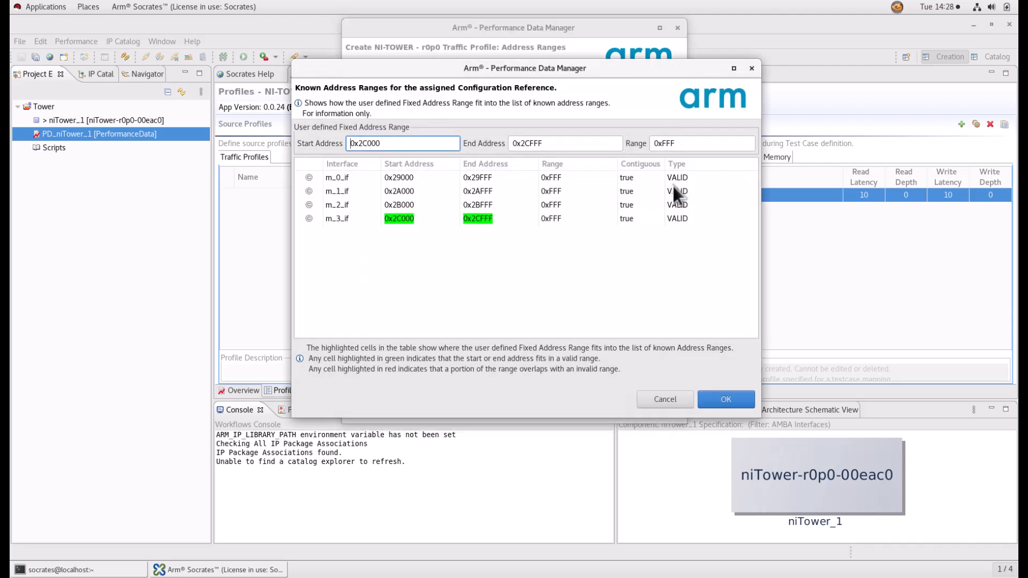
click(735, 402)
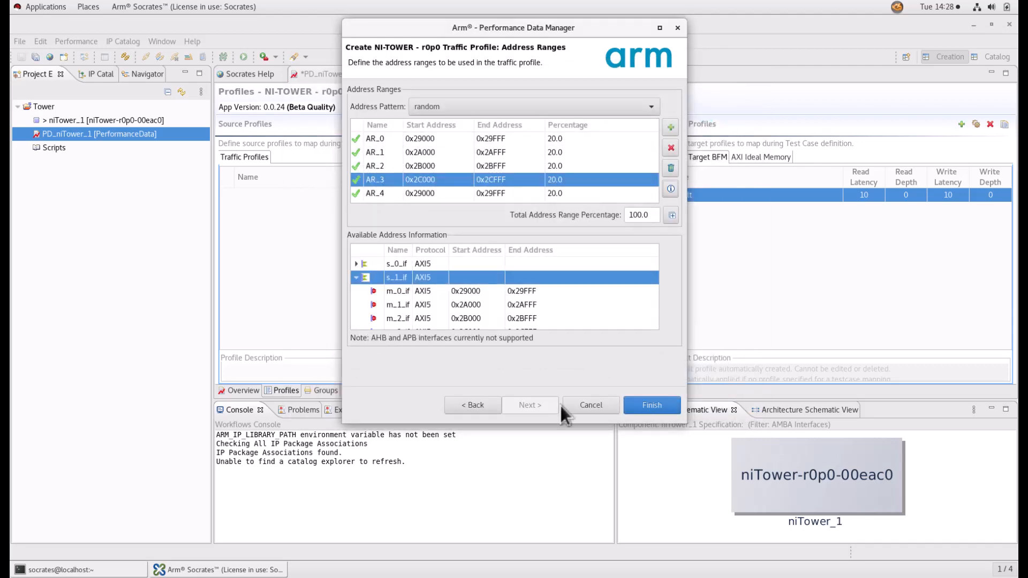
click(651, 405)
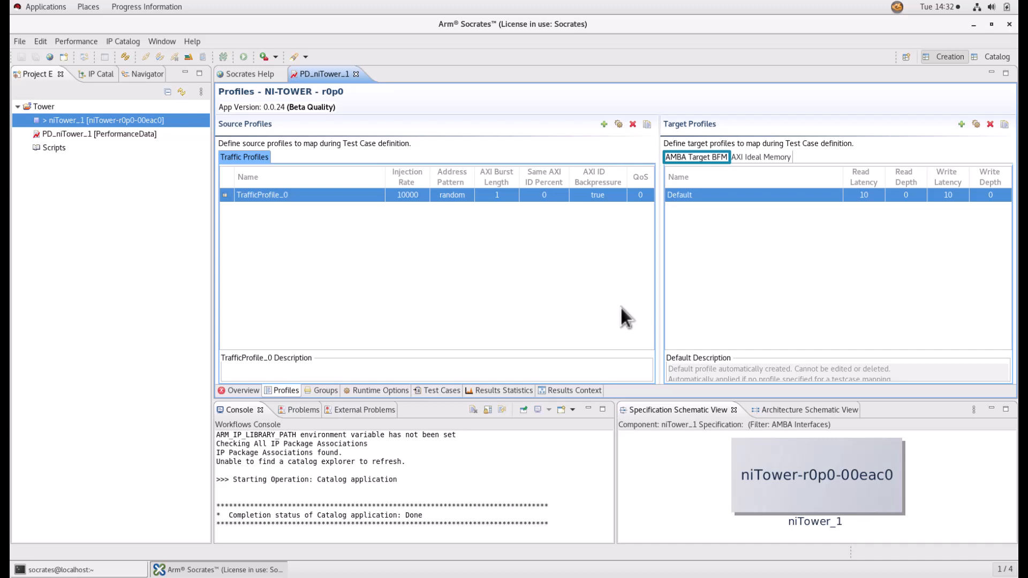
- Add an AXI Ideal Memory target profile with the default buffer size, DRAM and memory latency settings
click(748, 166)
click(763, 155)
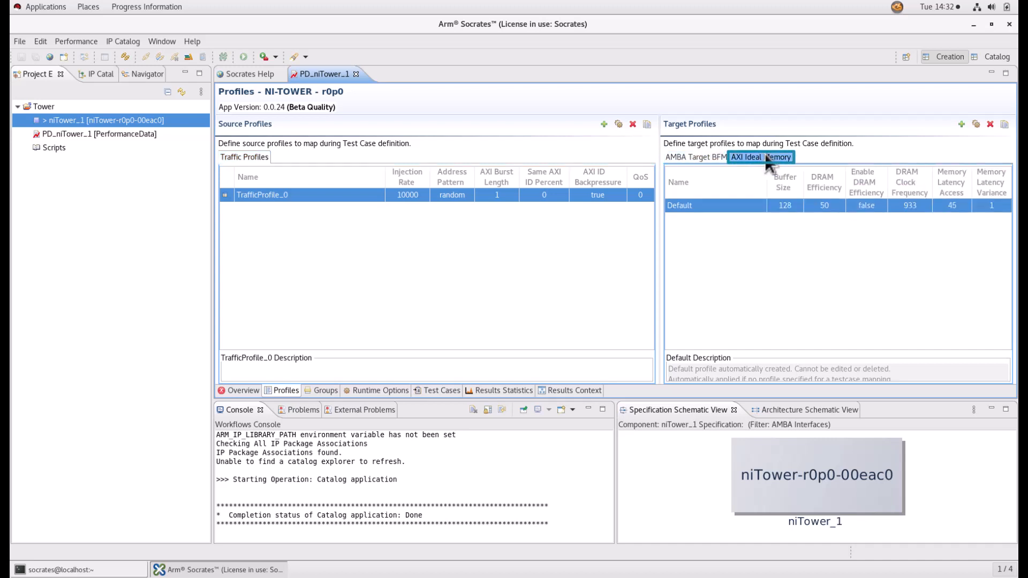
click(756, 218)
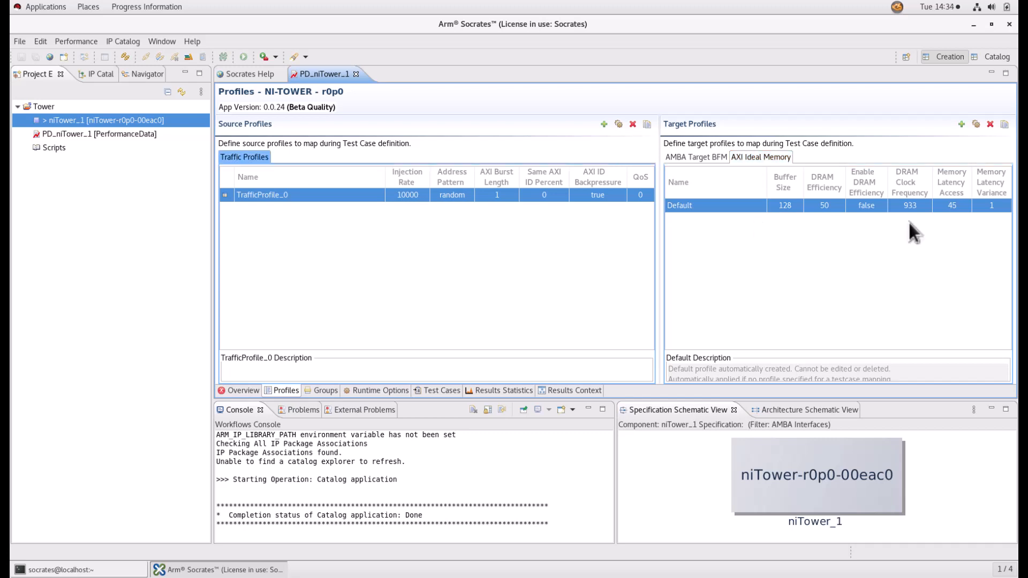
click(962, 124)
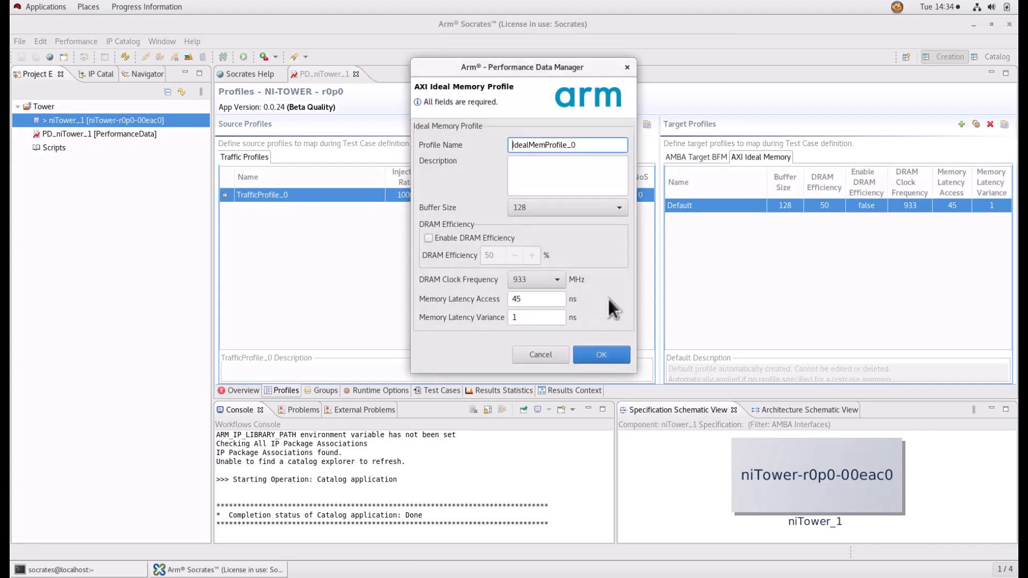
click(597, 355)
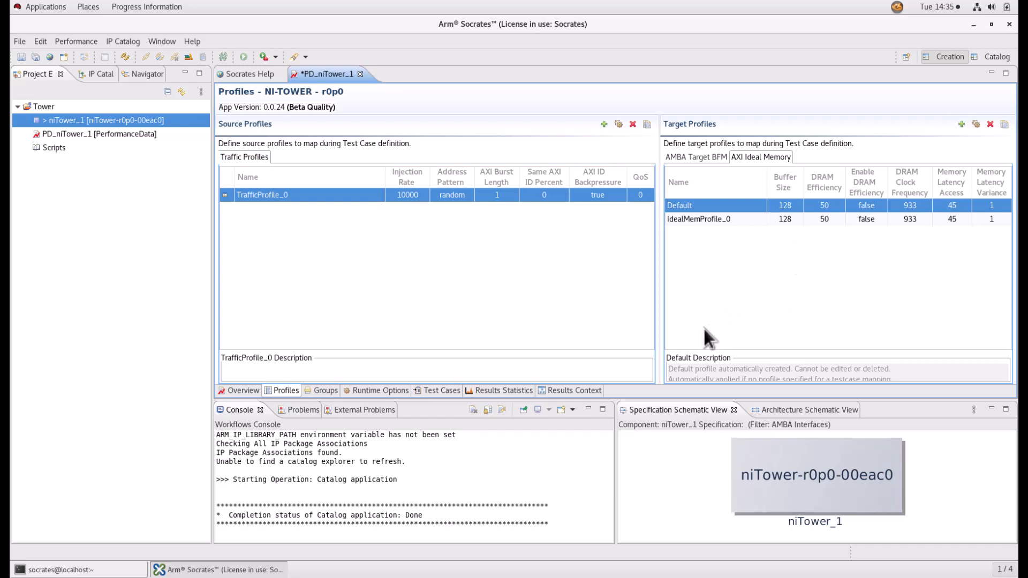
- Add a traffic profile group to the performance data
click(328, 391)
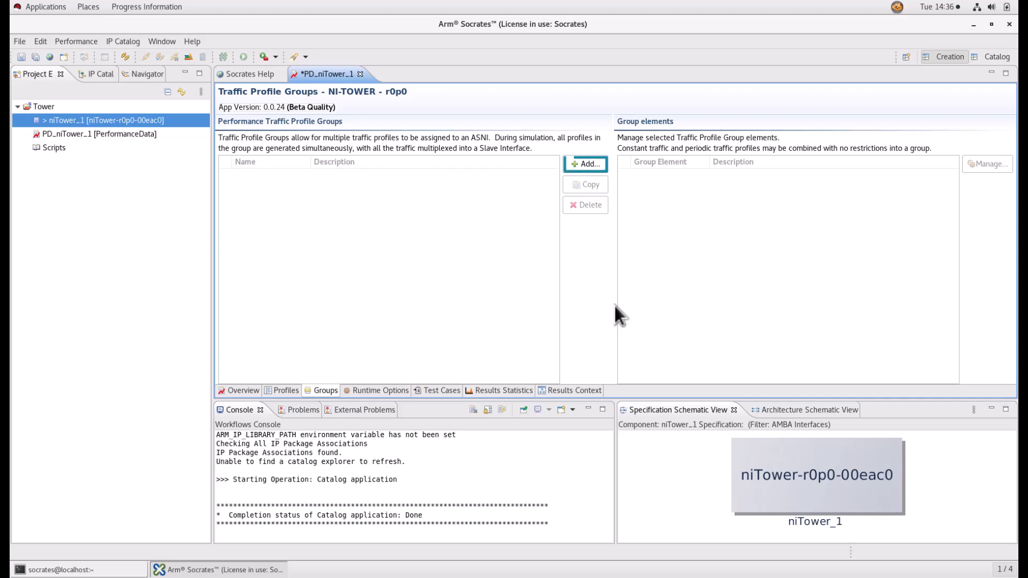
click(589, 163)
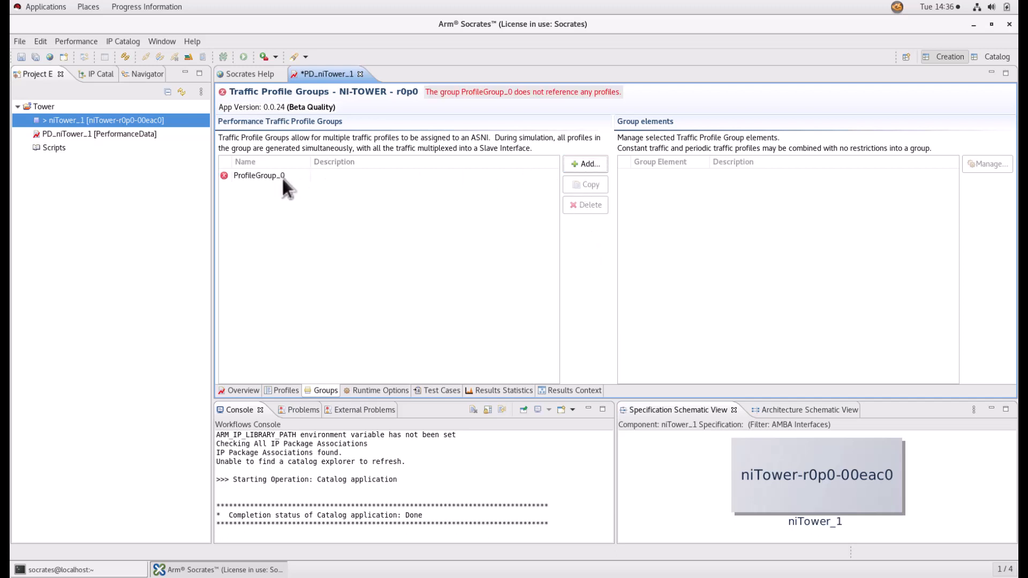
click(371, 178)
- Add a QoS regulator with default settings to the test case runtime options
click(380, 390)
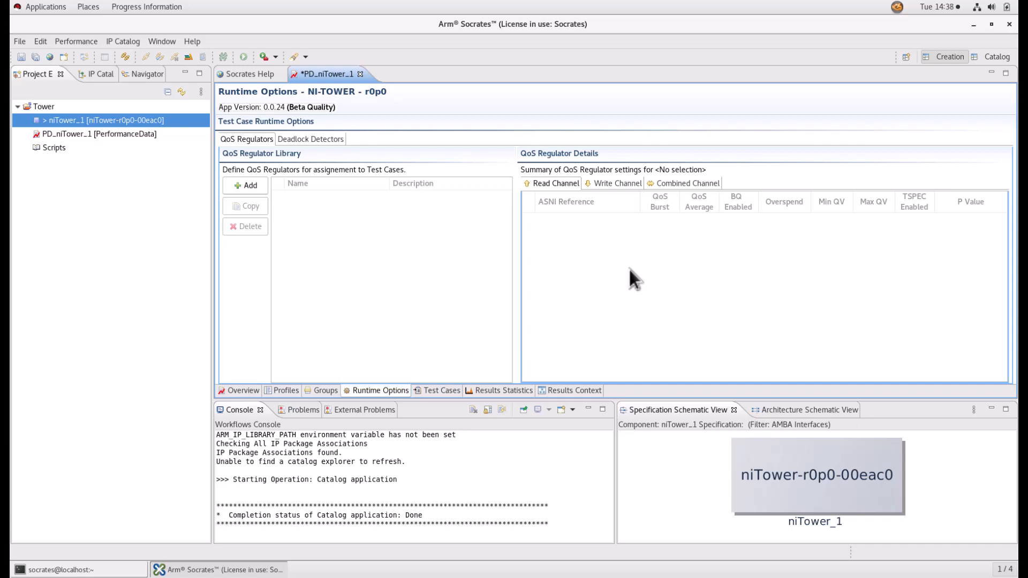
click(258, 182)
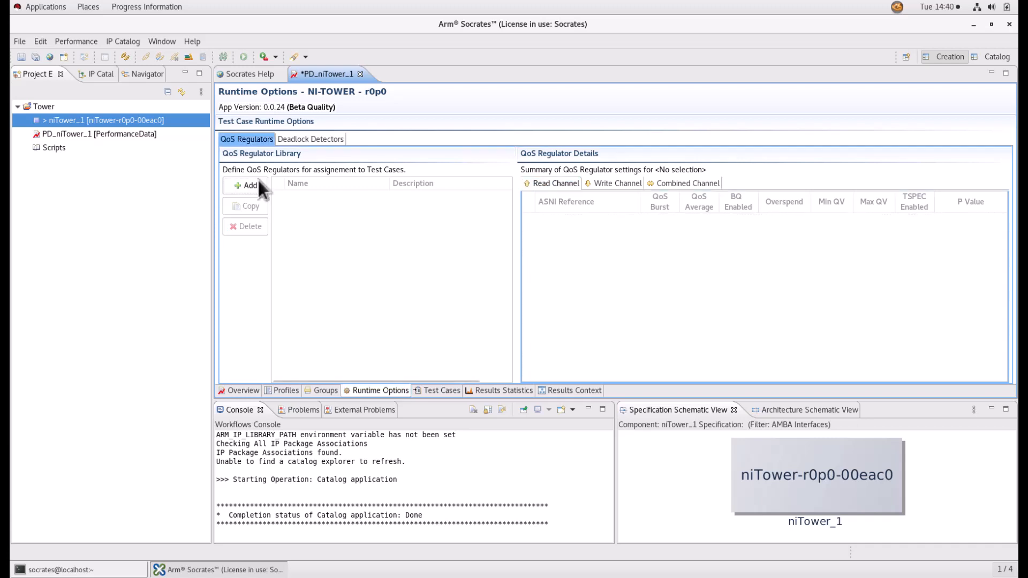
click(653, 310)
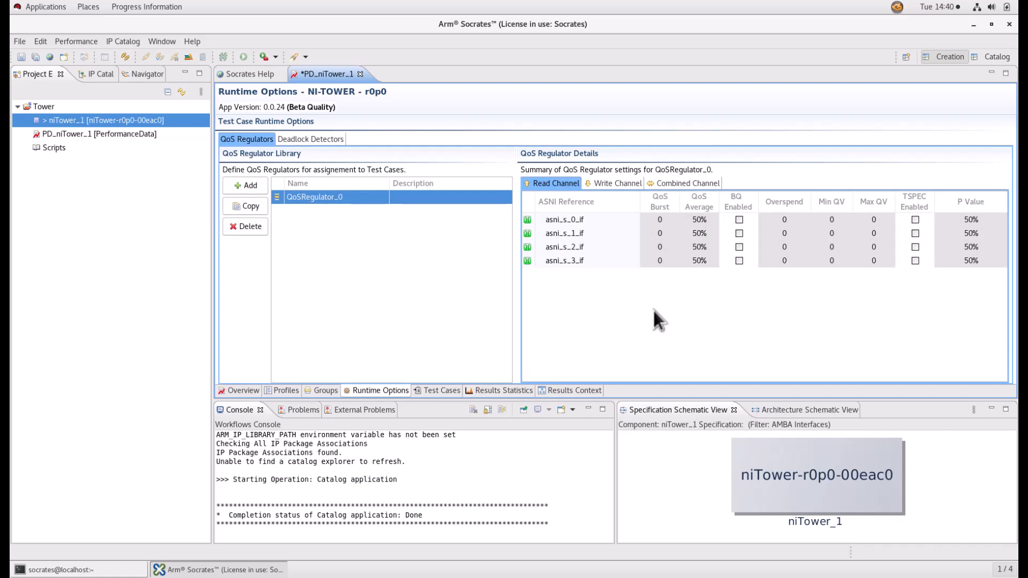